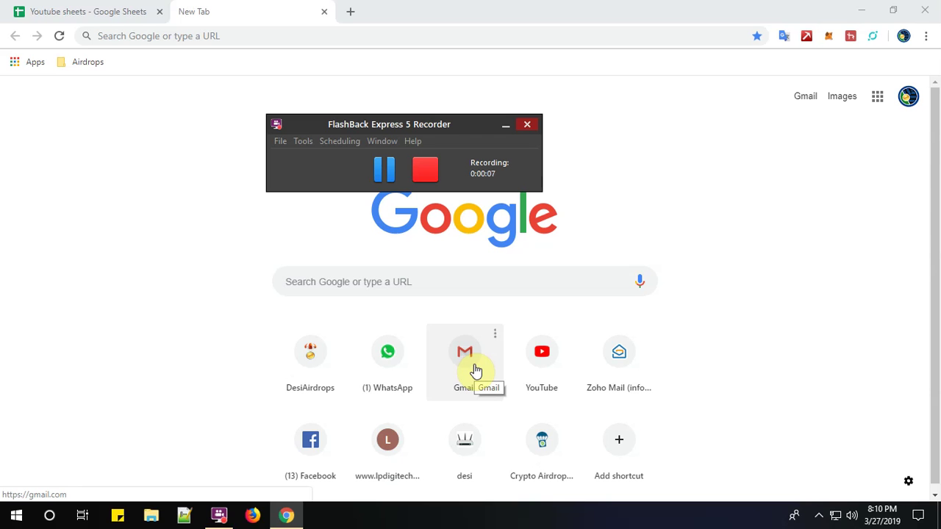
left_click(191, 34)
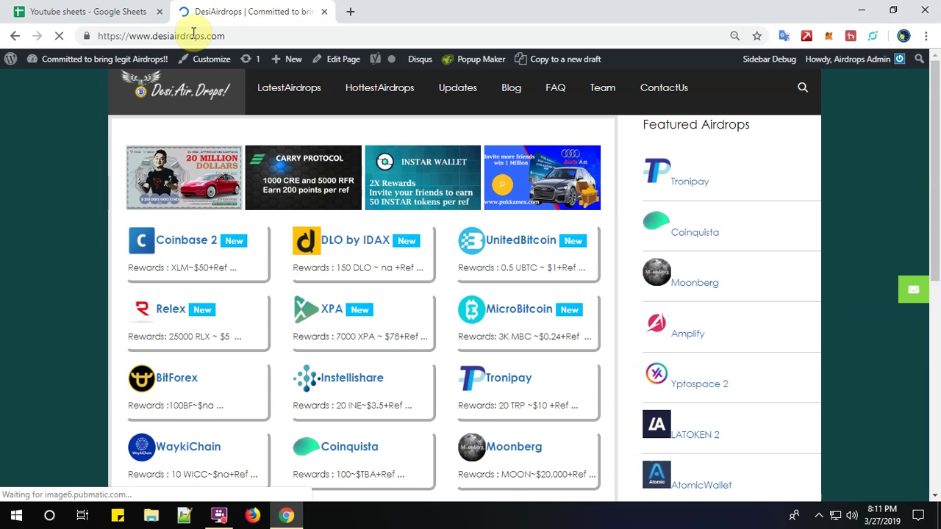
left_click(184, 247)
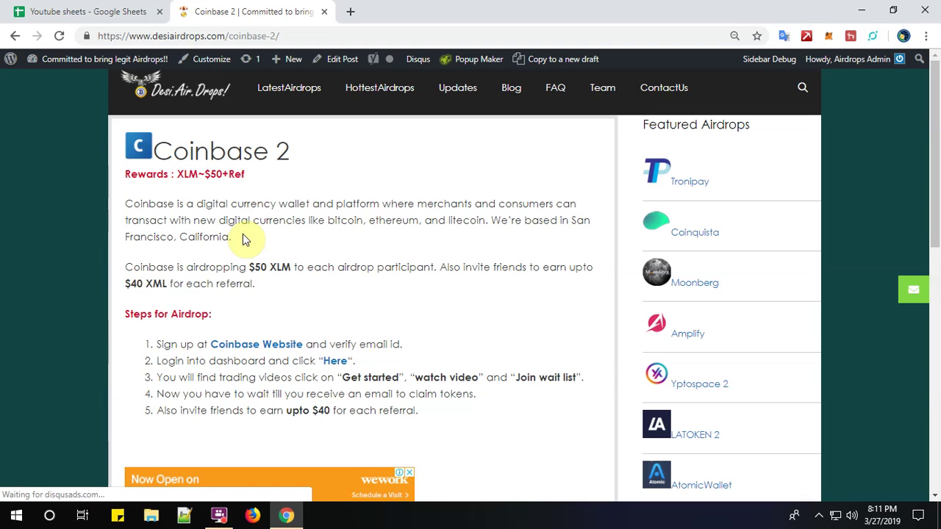
scroll(244, 239, "down", 1)
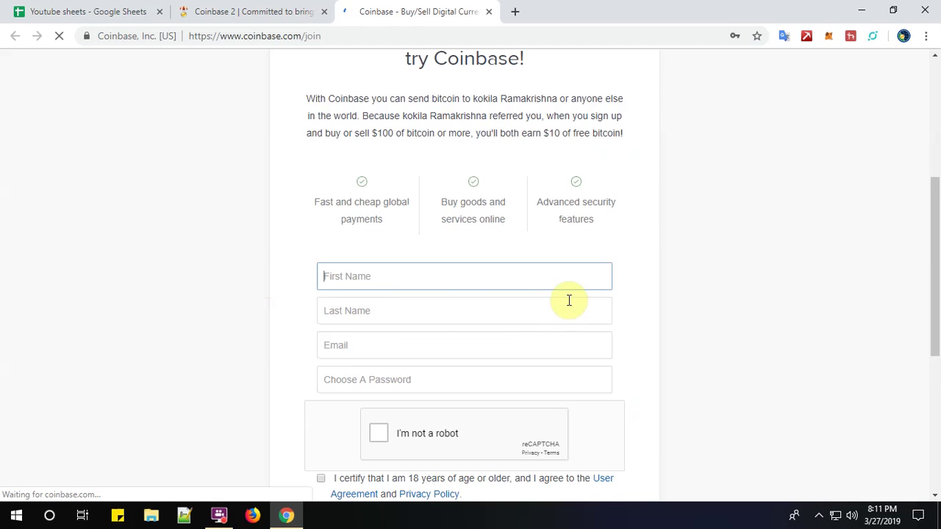
Fill in the Coinbase sign-up form with the first name, last name, email address and account password.
left_click(414, 279)
left_click(363, 312)
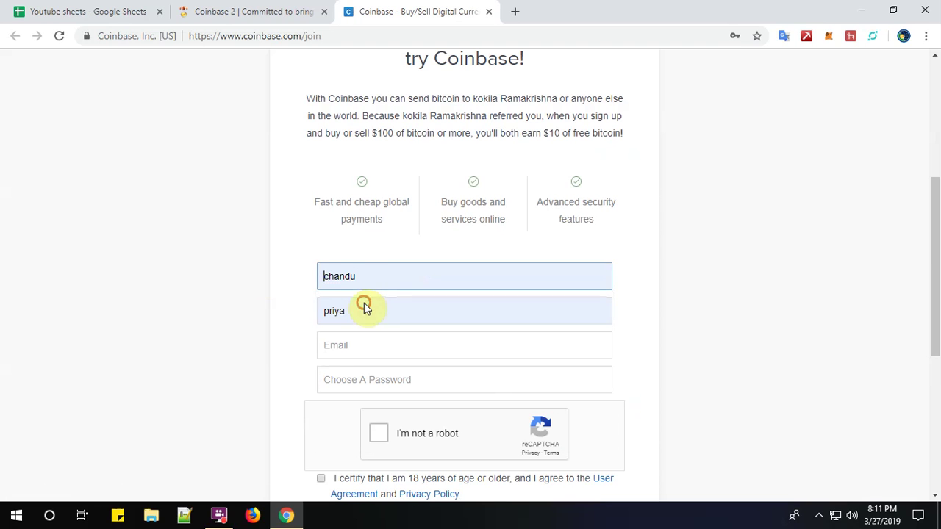
left_click(350, 343)
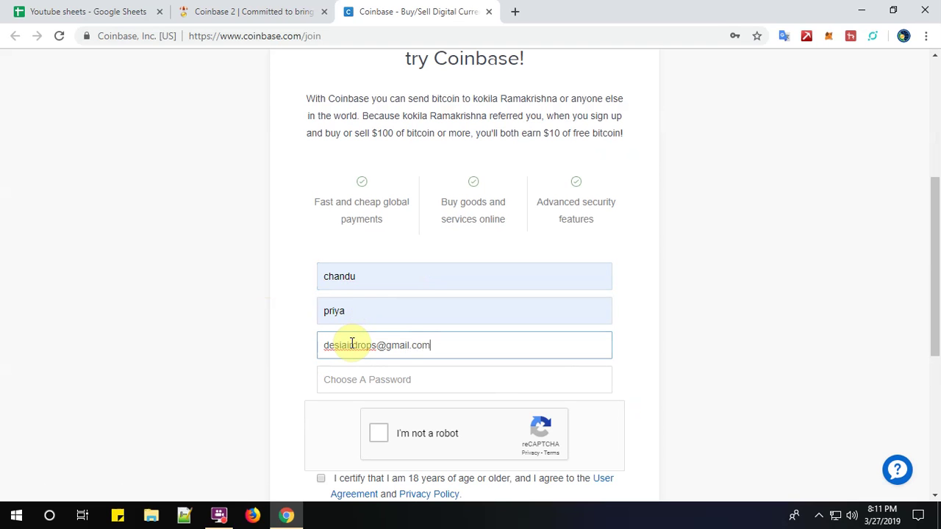
left_click(371, 380)
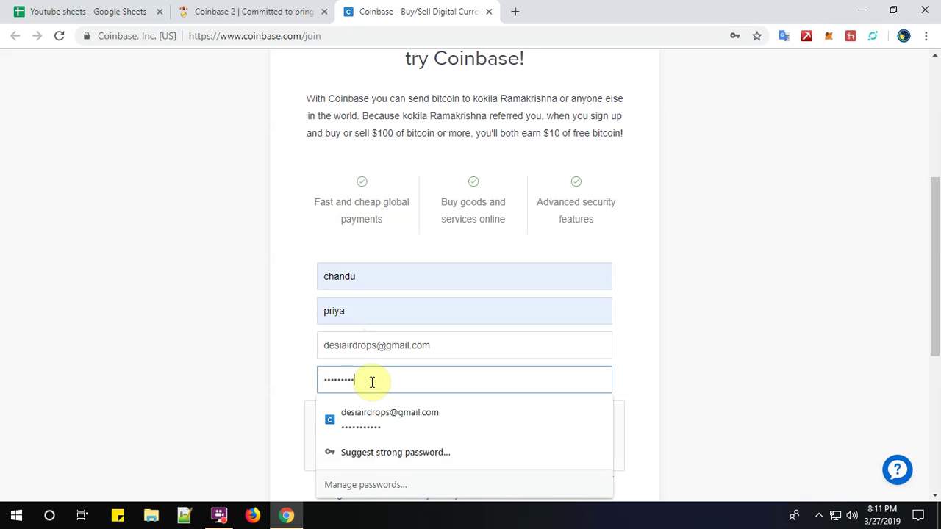
left_click(730, 361)
Complete the "I'm not a robot" check by selecting and verifying the three store front images.
scroll(452, 397, "down", 2)
scroll(451, 396, "down", 1)
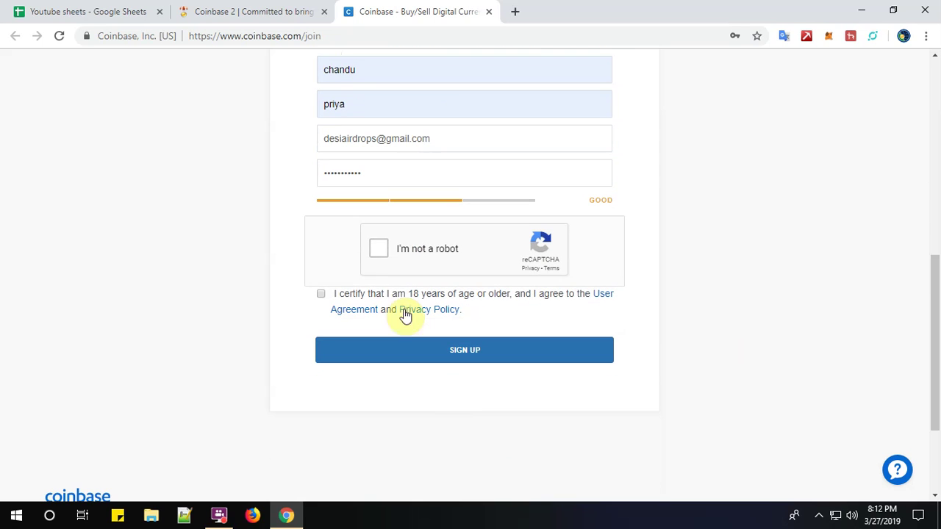
left_click(375, 251)
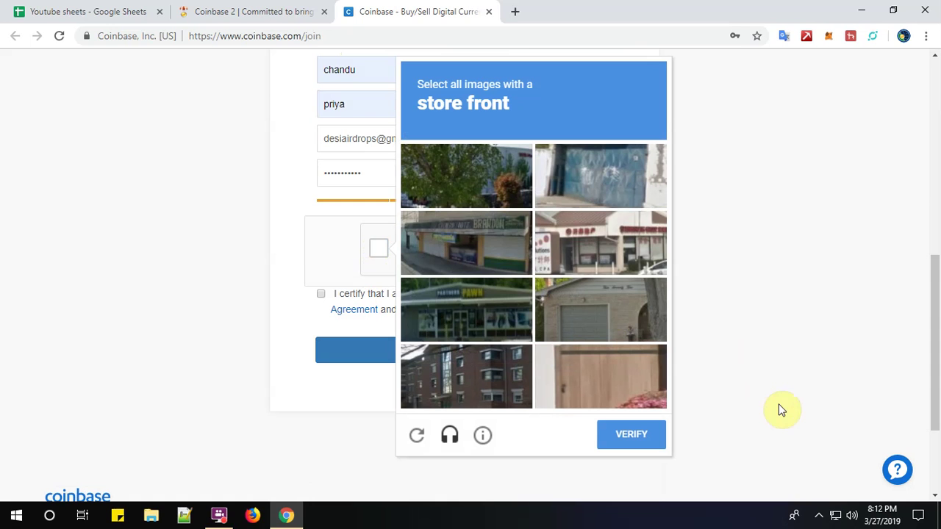
left_click(480, 249)
left_click(593, 244)
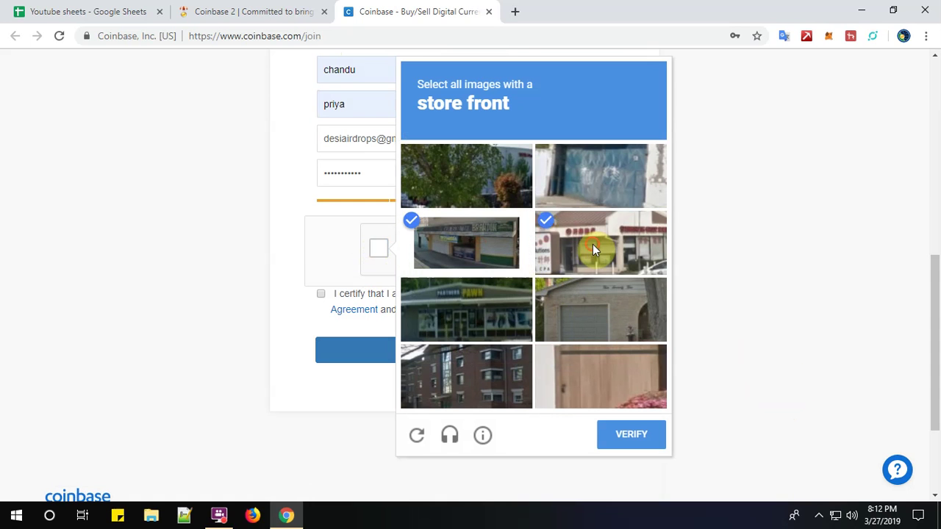
left_click(497, 319)
left_click(629, 434)
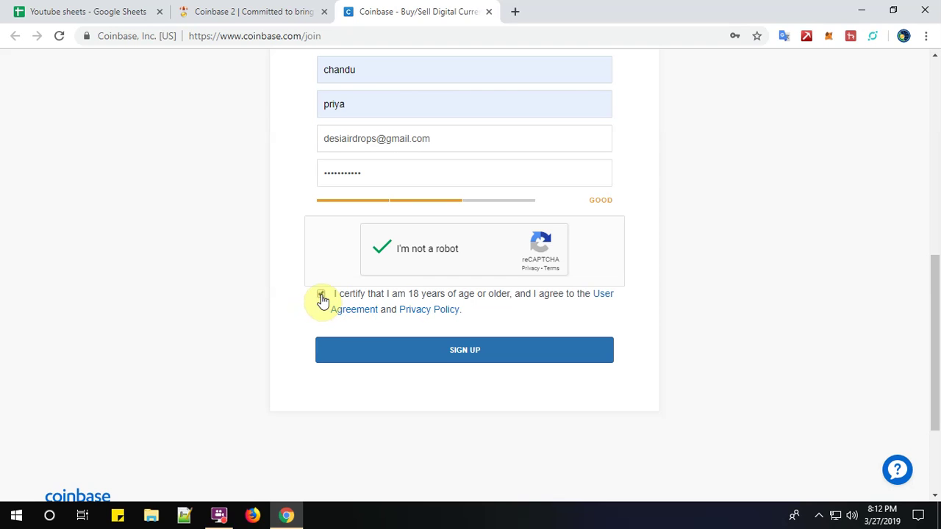
Certify being 18 or older with agreement to the terms, and submit the Coinbase sign-up form.
left_click(447, 349)
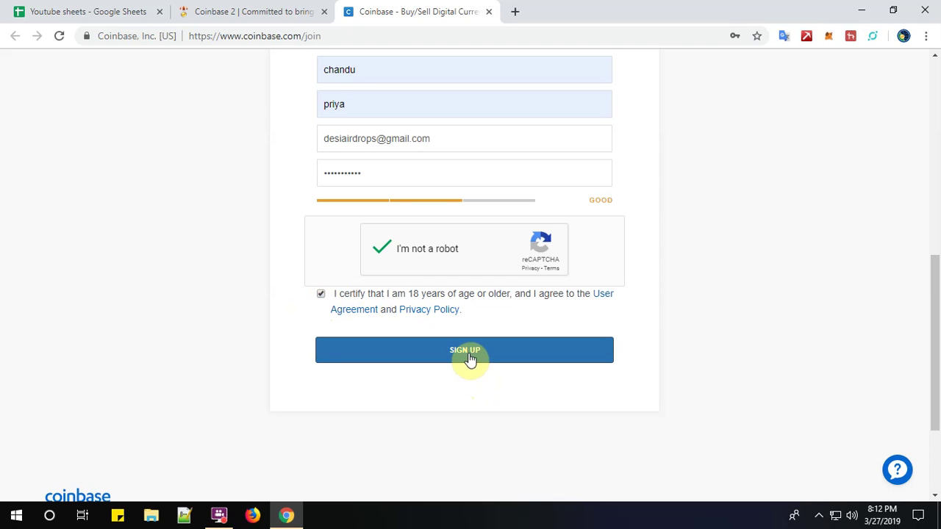
left_click(468, 354)
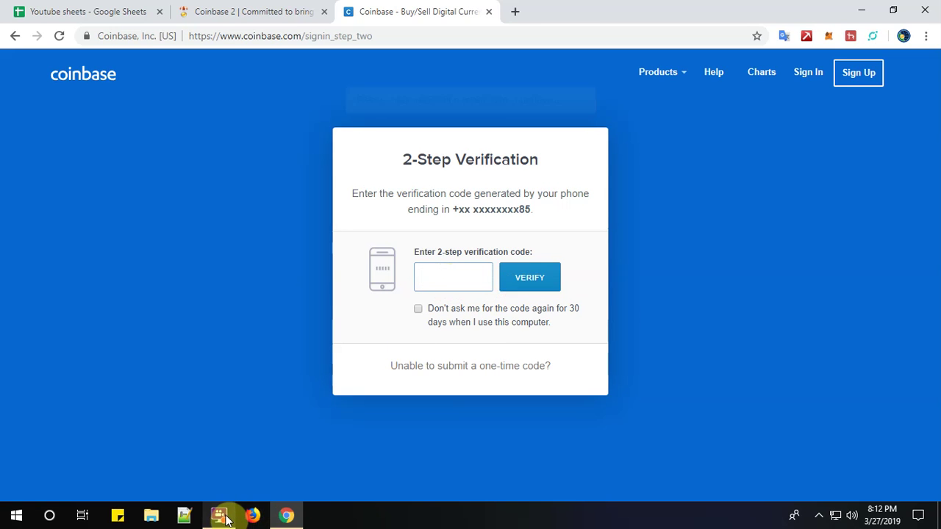
mouse_move(222, 519)
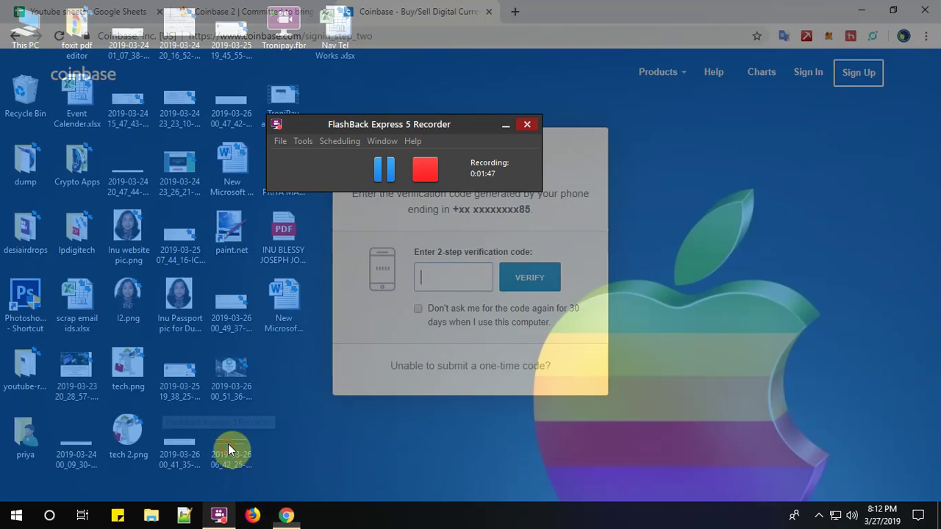
left_click(228, 445)
left_click(380, 180)
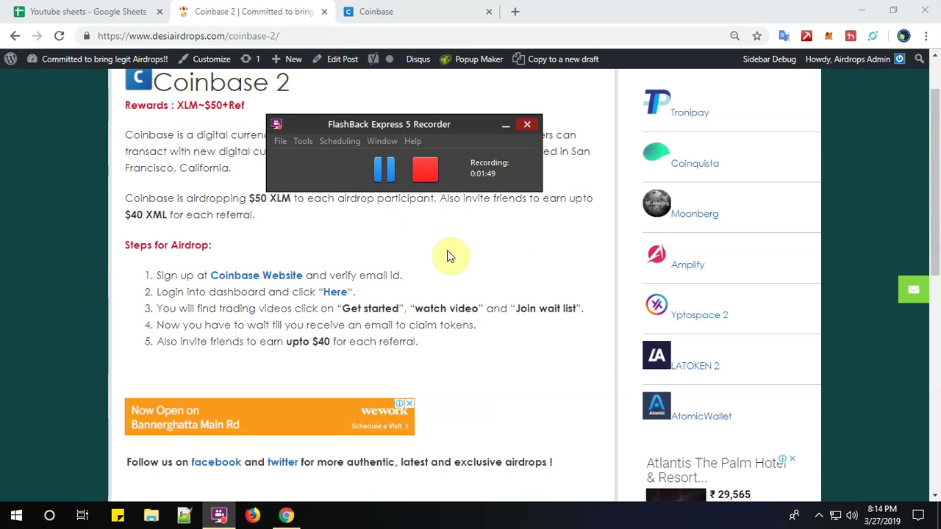
left_click(447, 251)
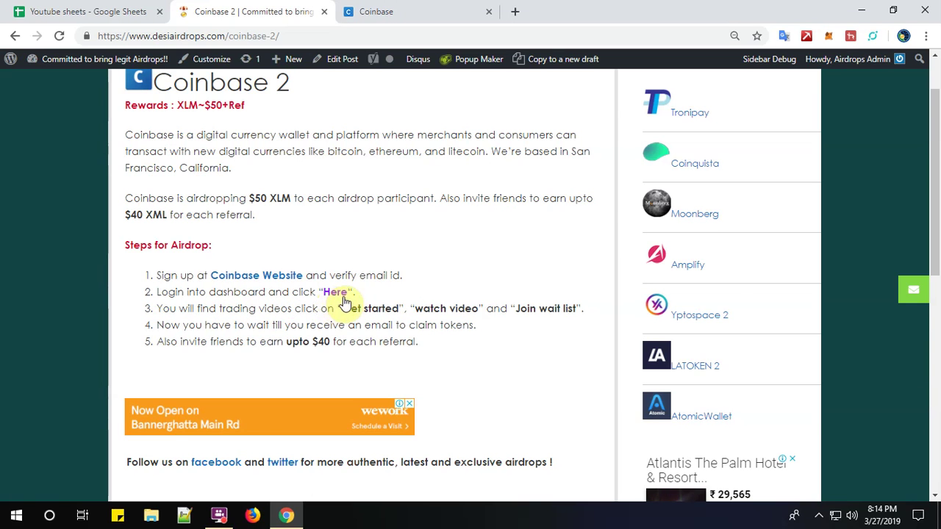
View the Coinbase dashboard, and open the Stellar earn page through the "Here" link in the Coinbase 2 airdrop post.
left_click(435, 12)
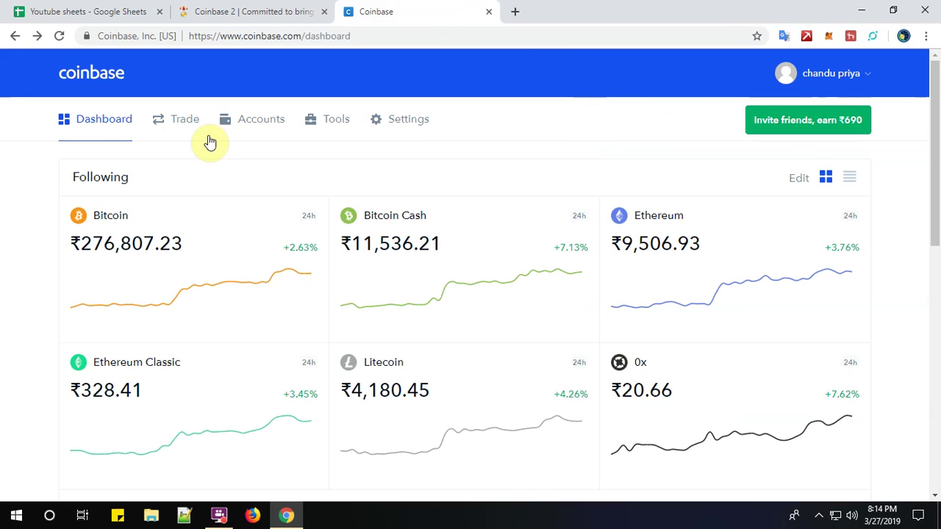
left_click(247, 14)
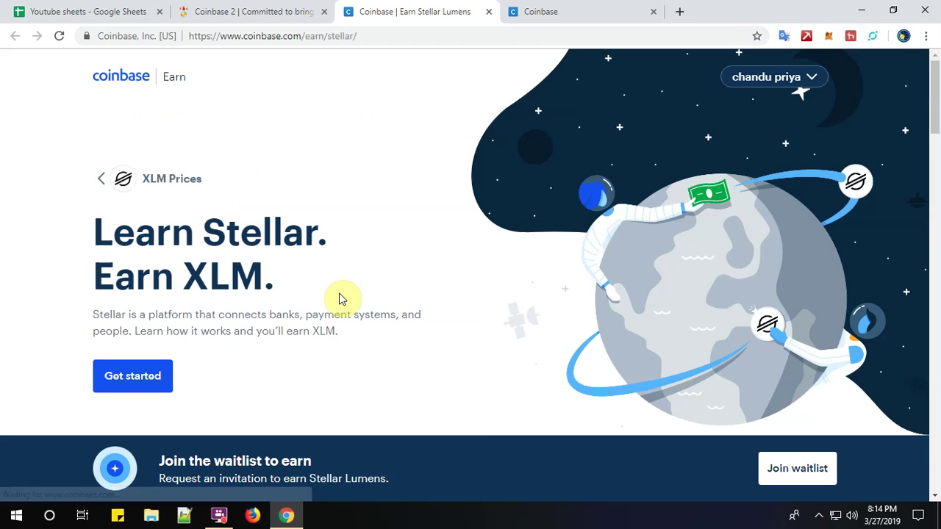
scroll(423, 312, "down", 2)
scroll(425, 311, "down", 3)
scroll(426, 309, "up", 4)
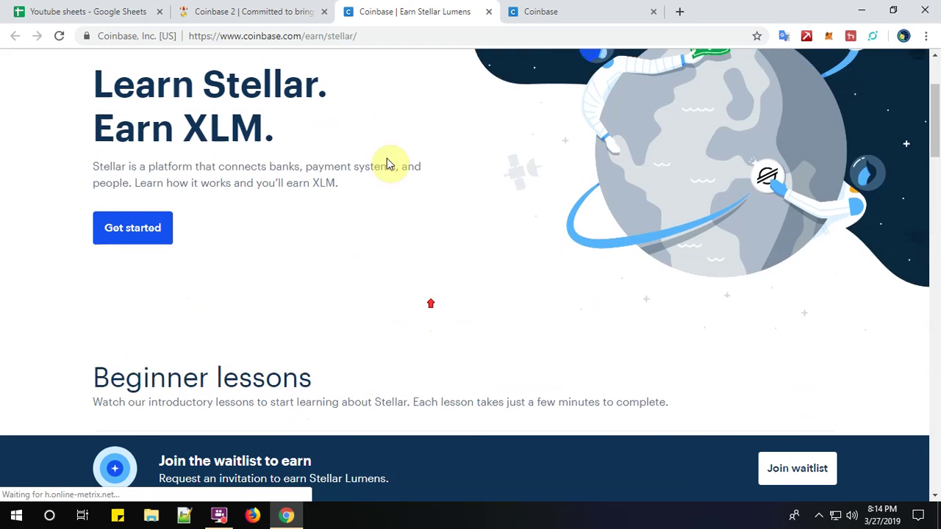
Review the steps in the Coinbase 2 airdrop post against the Coinbase dashboard and the Stellar earn page.
left_click(269, 14)
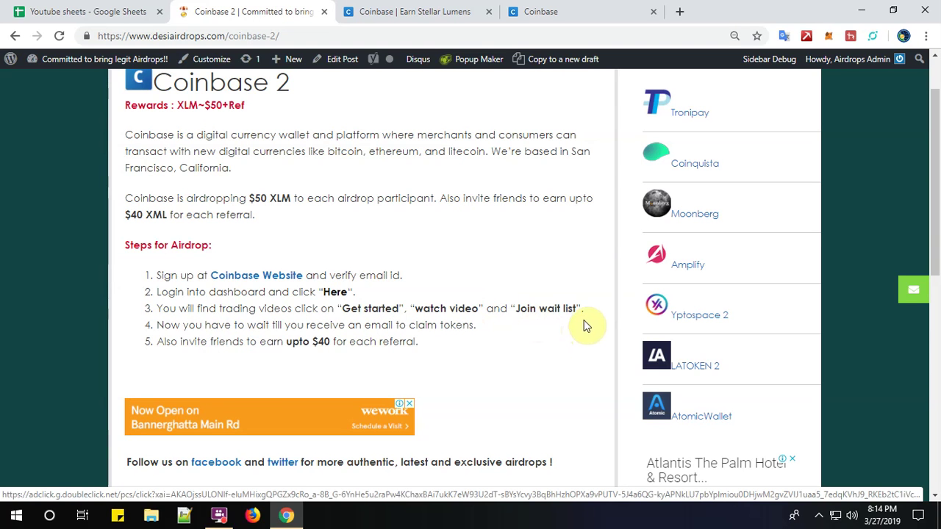
left_click(536, 12)
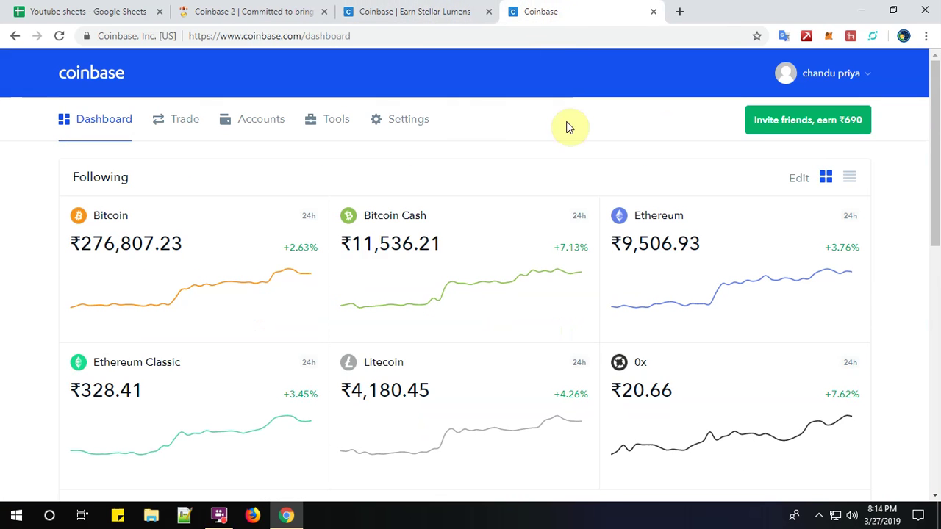
left_click(422, 12)
scroll(502, 349, "down", 1)
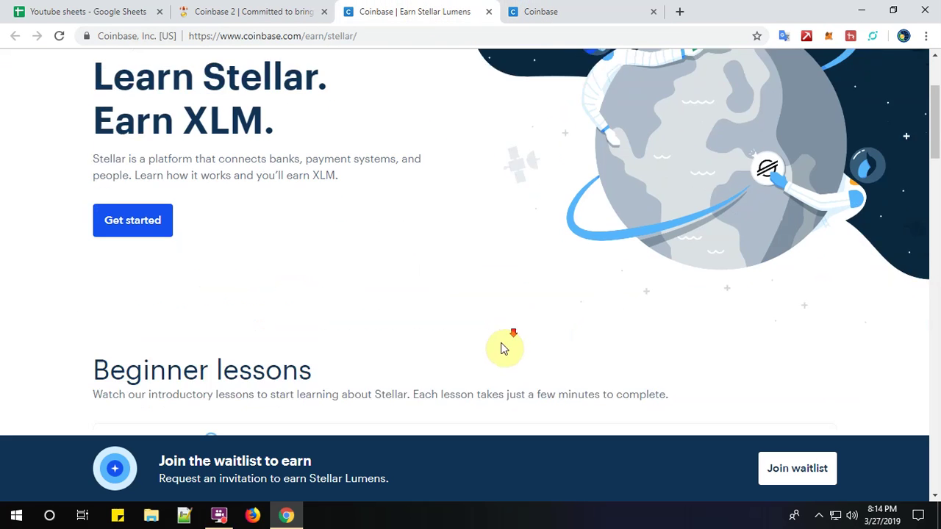
scroll(486, 342, "down", 4)
scroll(412, 339, "up", 3)
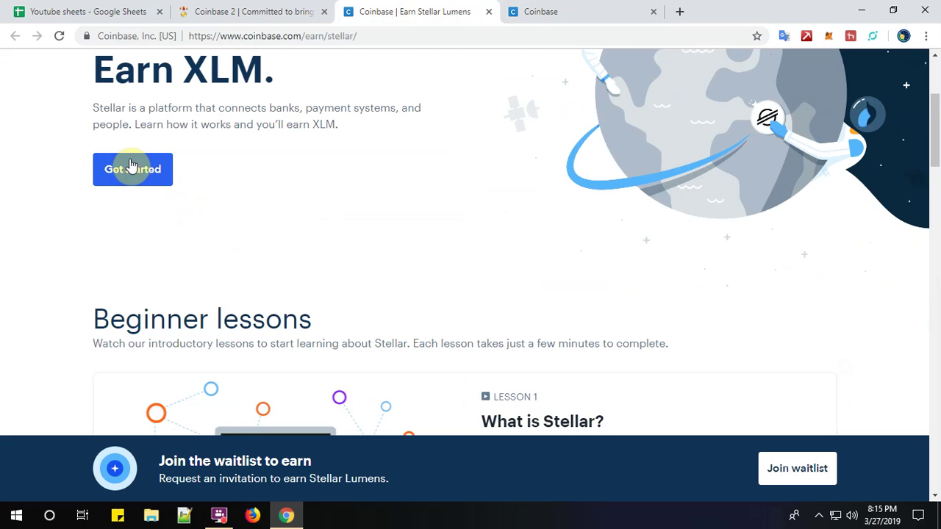
left_click(231, 10)
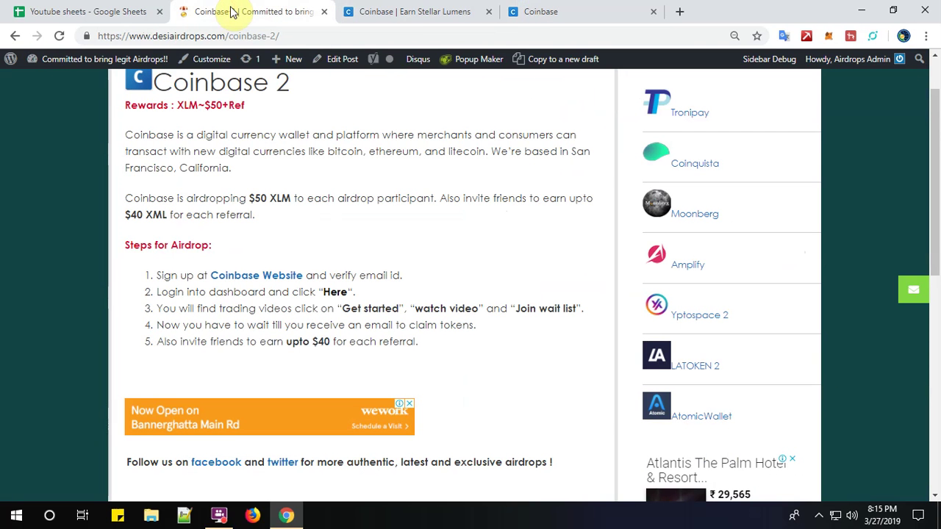
left_click(440, 12)
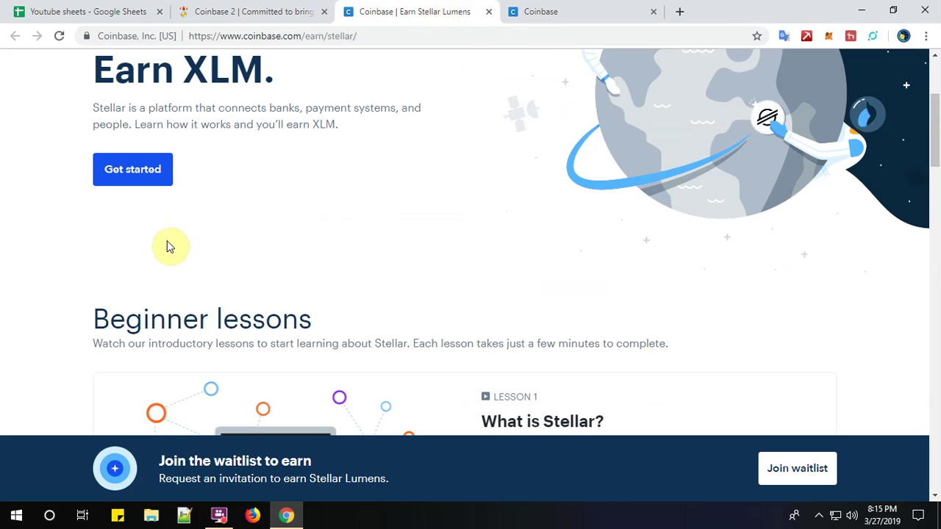
Open Lesson 1, "What is Stellar?", from the beginner lessons and play its video.
scroll(153, 185, "down", 3)
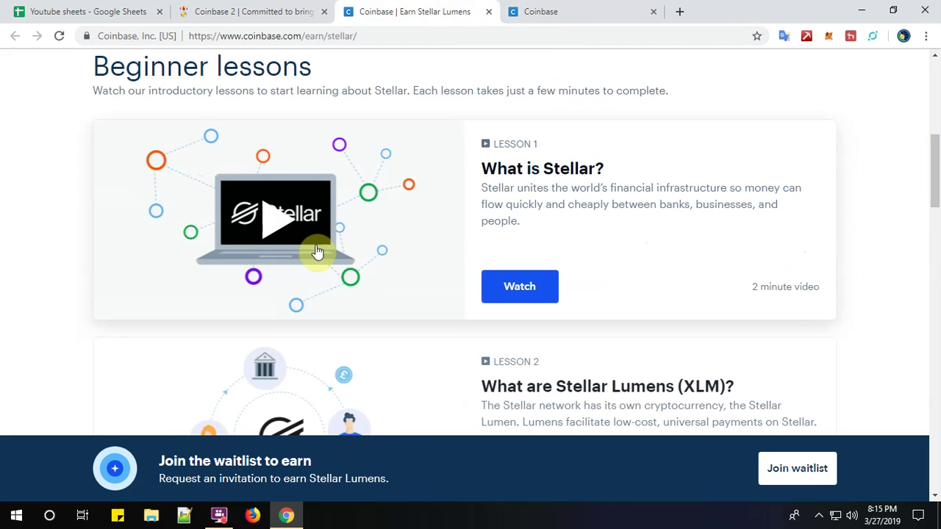
left_click(272, 222)
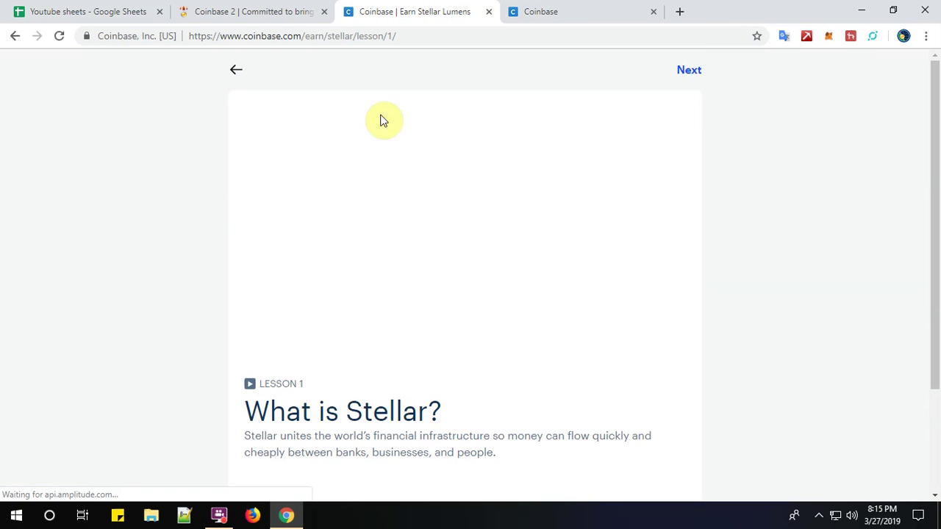
left_click(459, 219)
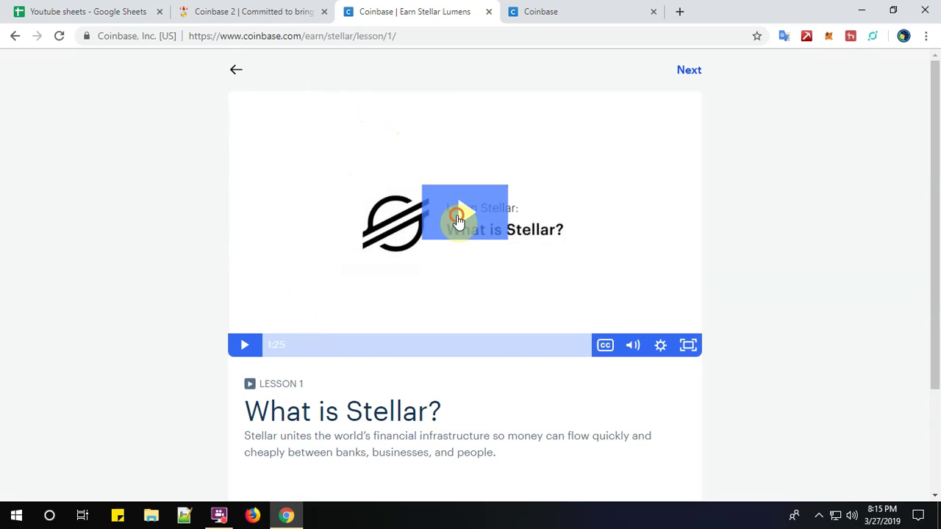
Lower the system volume and the lesson video's own volume, and pause the video.
mouse_move(632, 345)
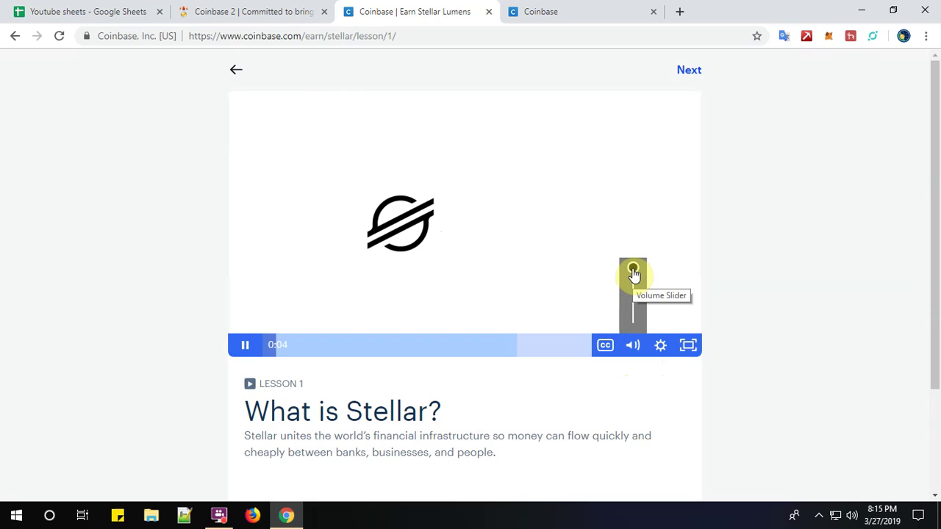
left_click(853, 519)
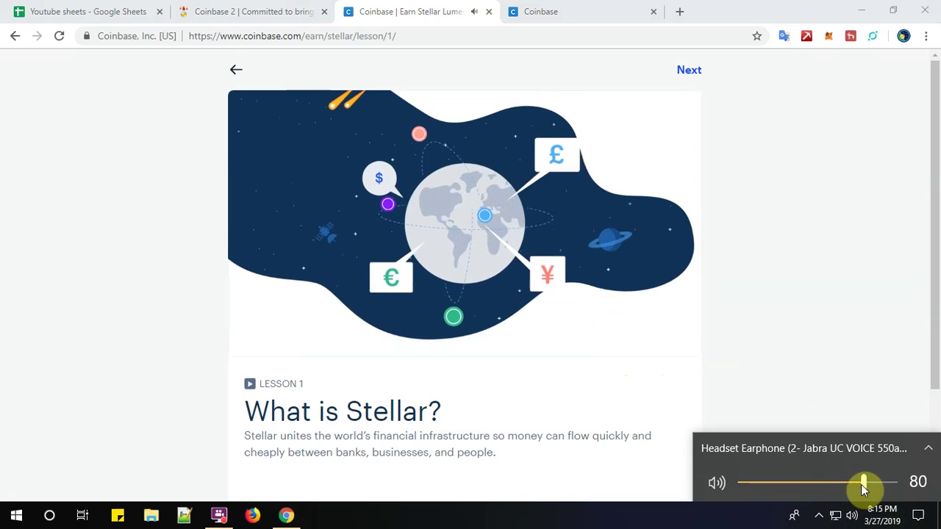
left_click_drag(861, 483, 798, 488)
mouse_move(631, 351)
left_click_drag(634, 333, 631, 311)
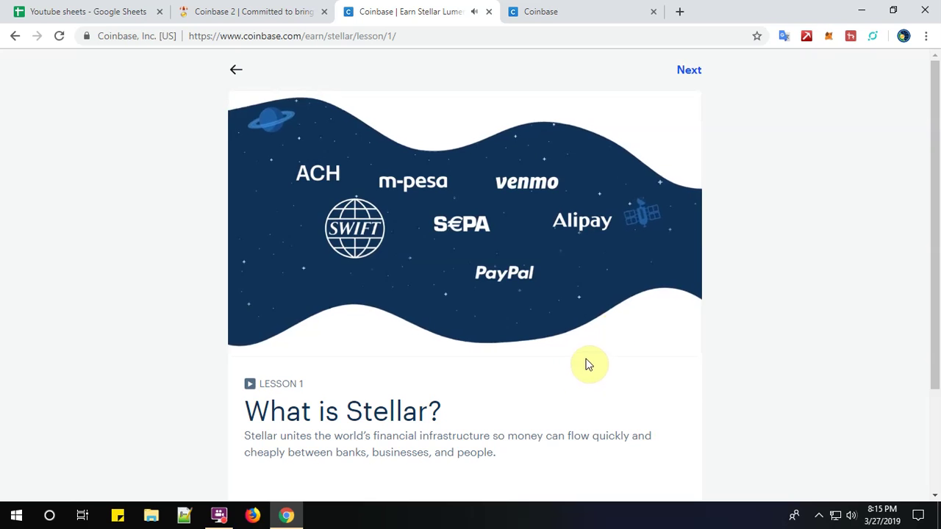
mouse_move(352, 321)
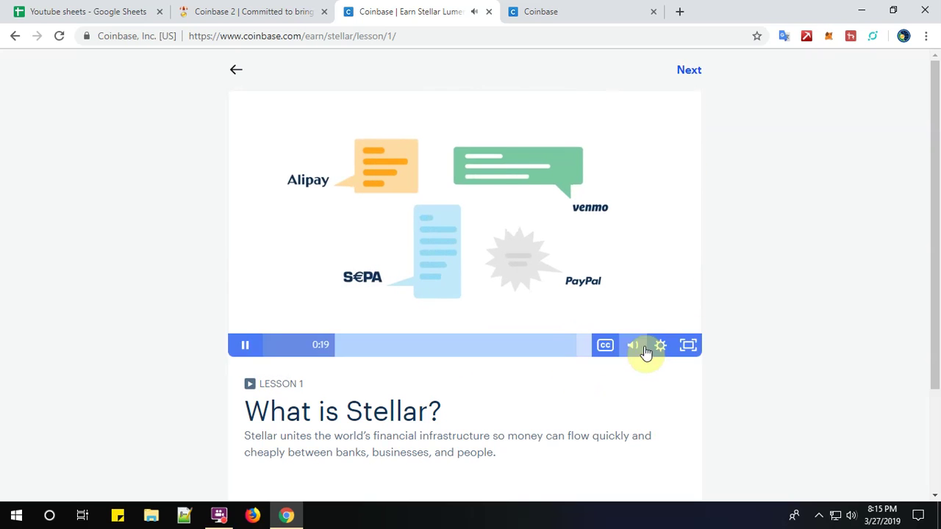
mouse_move(635, 323)
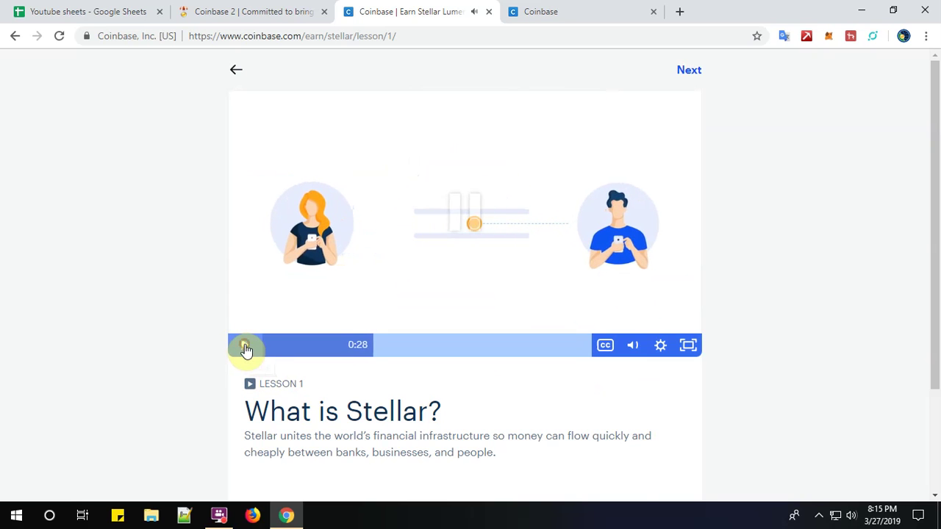
Reread the airdrop steps in the Coinbase 2 post, and resume the "What is Stellar?" lesson video.
left_click(261, 8)
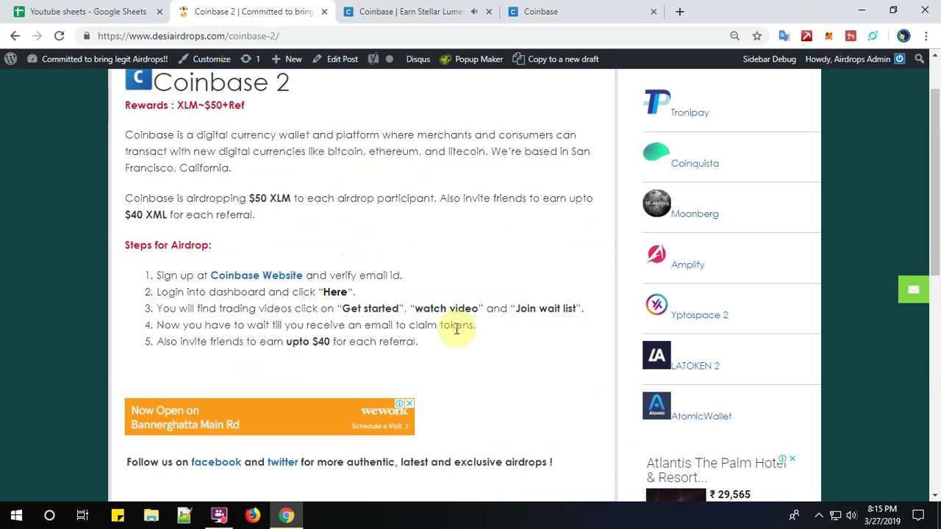
left_click(432, 11)
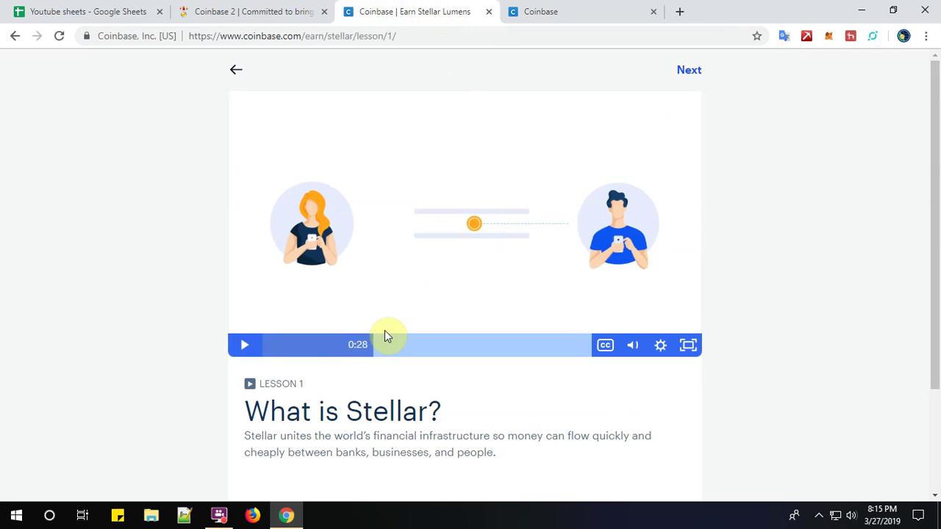
left_click(245, 344)
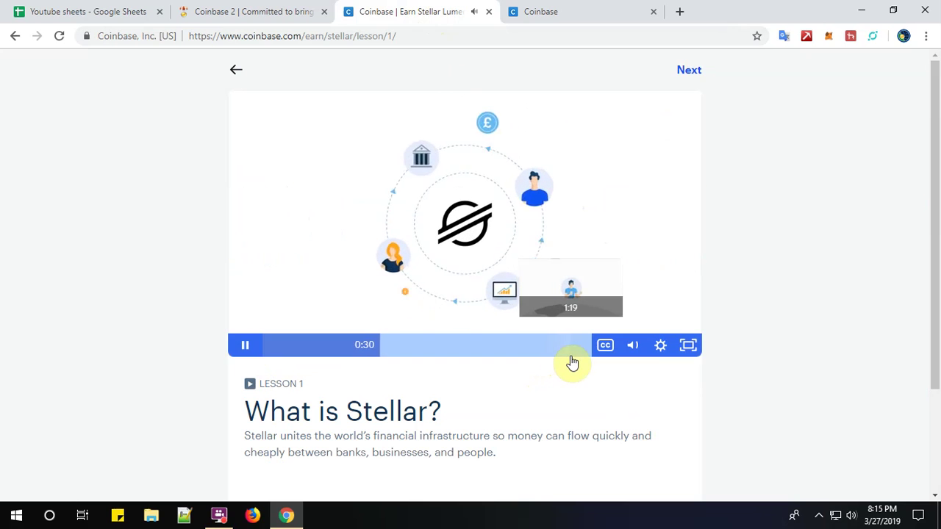
left_click(219, 515)
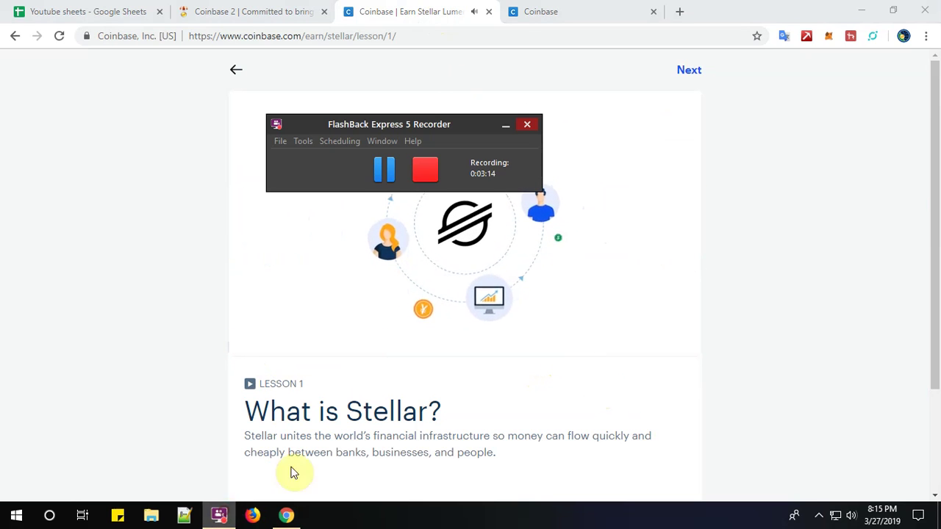
left_click(382, 175)
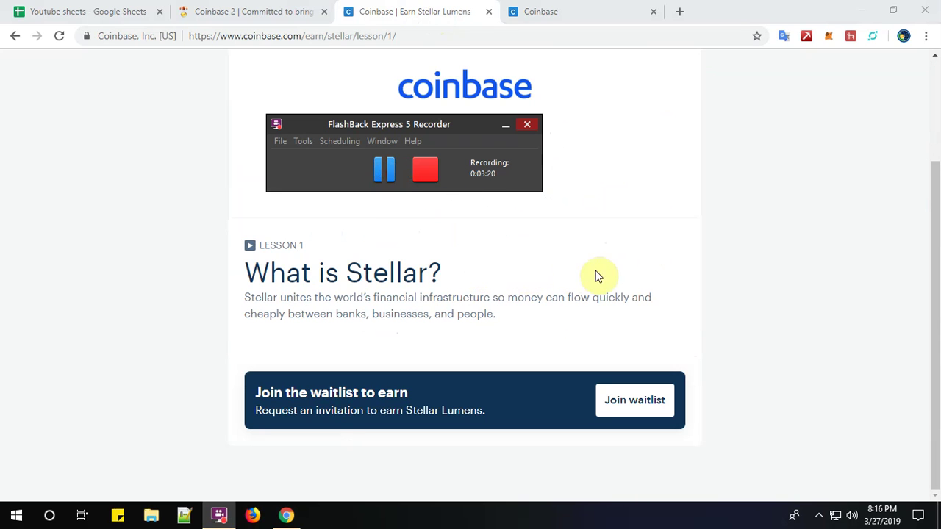
Join the waitlist to earn Stellar Lumens from the "What is Stellar?" lesson page.
left_click(641, 263)
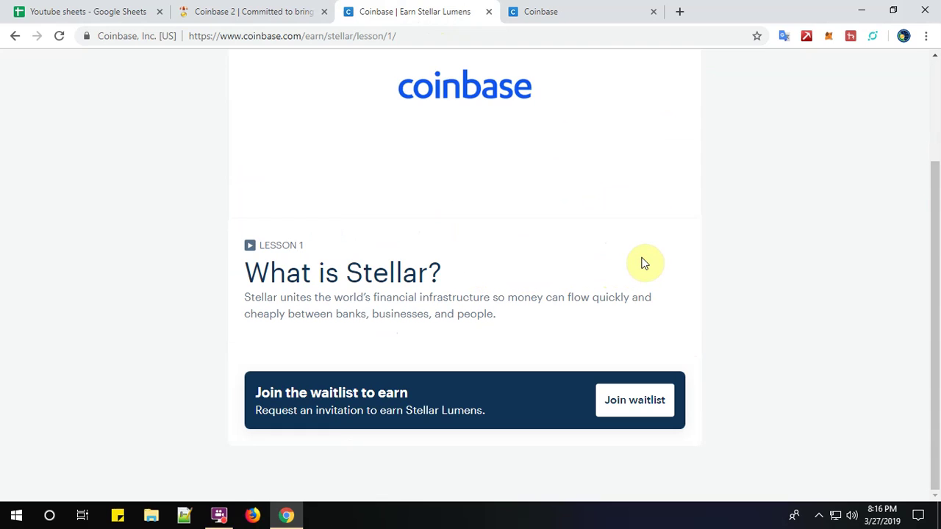
left_click(644, 405)
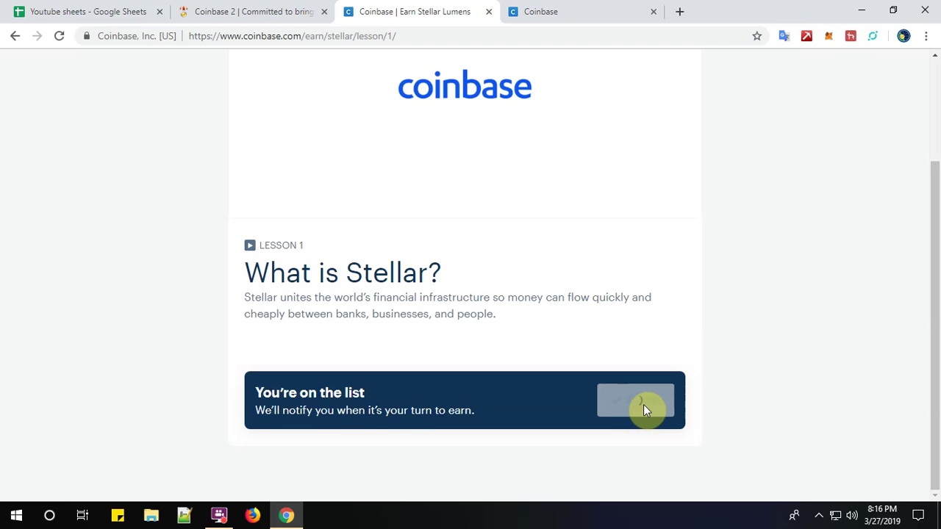
Review the final airdrop steps in the Coinbase 2 post, covering the token claim email and friend referrals.
left_click(257, 13)
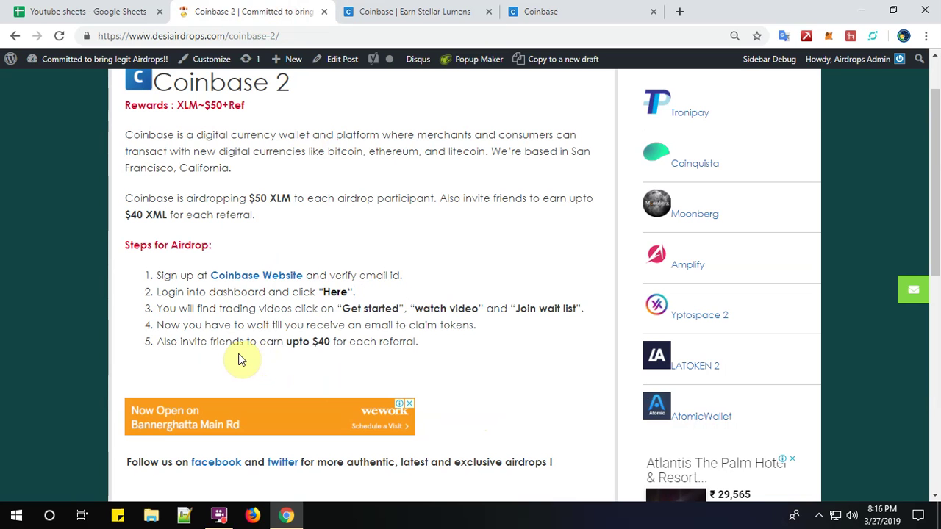
scroll(316, 363, "down", 1)
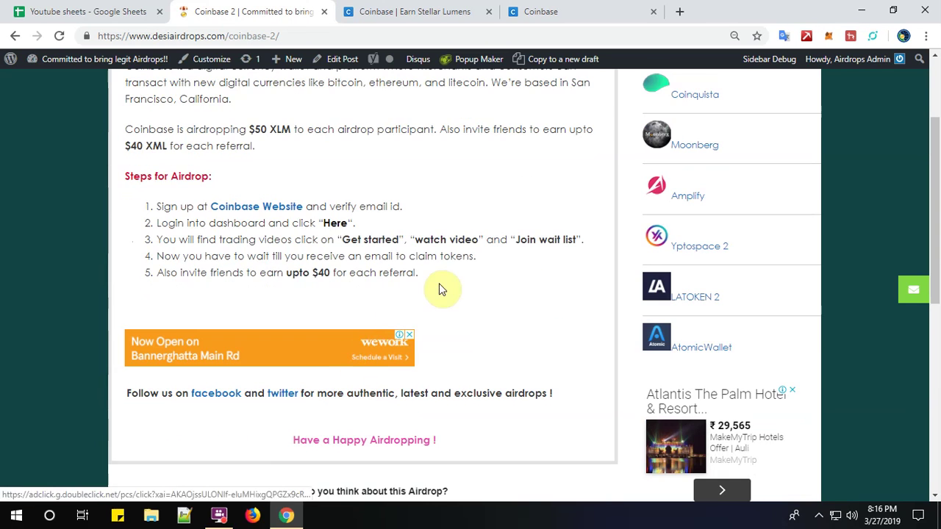